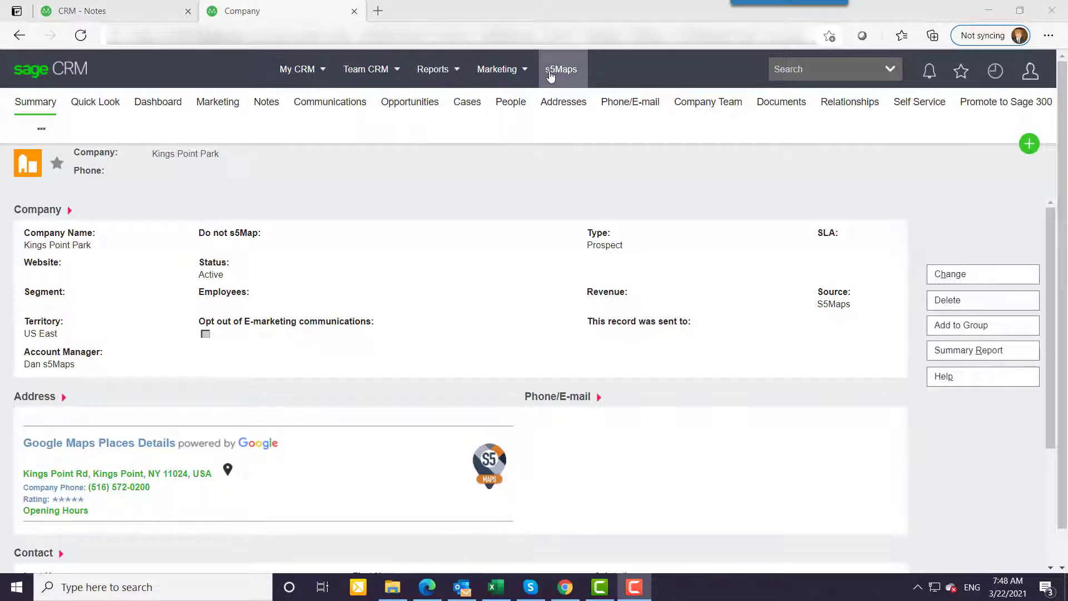
Launch s5Maps from the Kings Point Park company summary's top menu
left_click(550, 75)
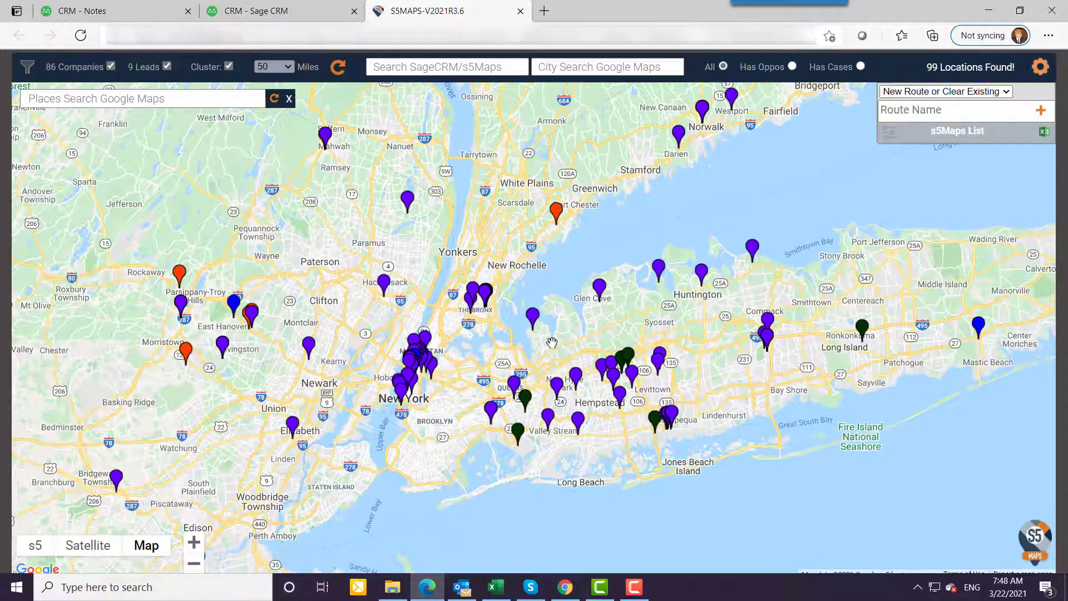
Zoom the map in on Great Neck and back out again
scroll(551, 342, "up", 3)
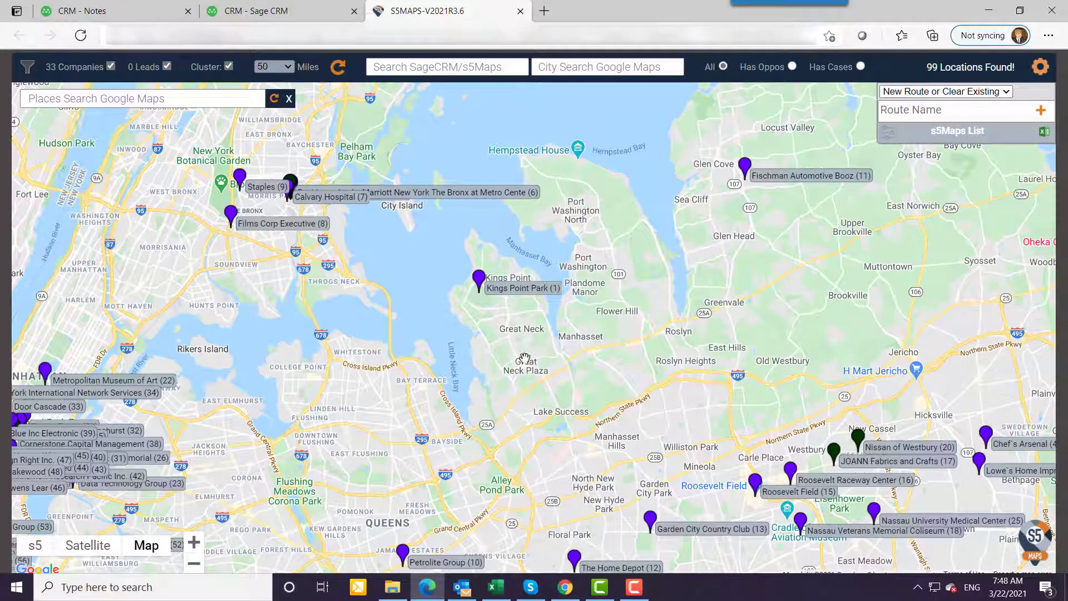
scroll(639, 344, "down", 1)
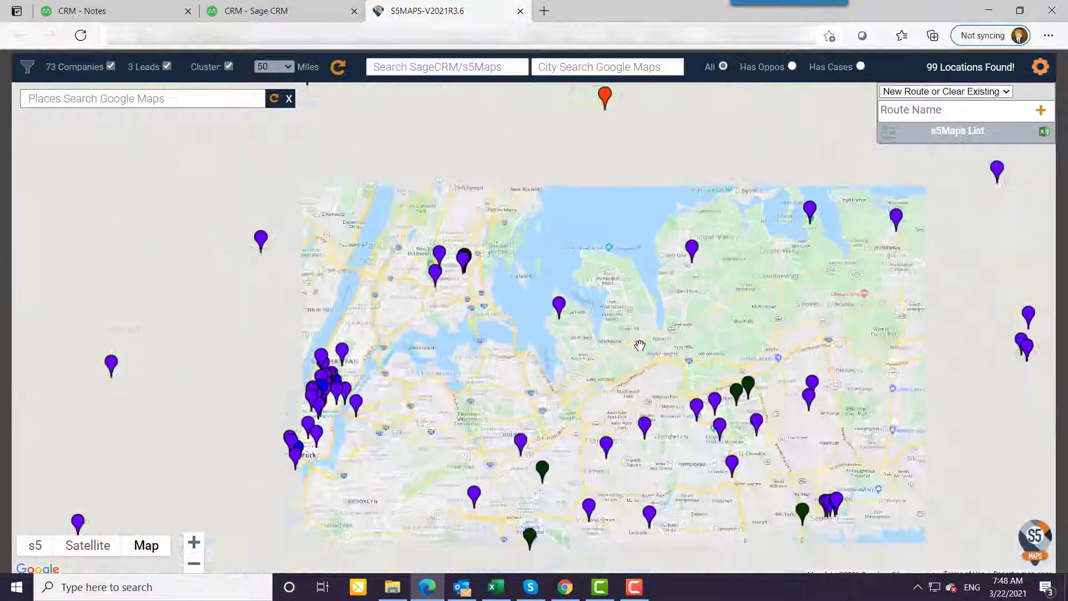
City-search 'new', choose New York, NY, USA, and centre the map there
left_click(559, 63)
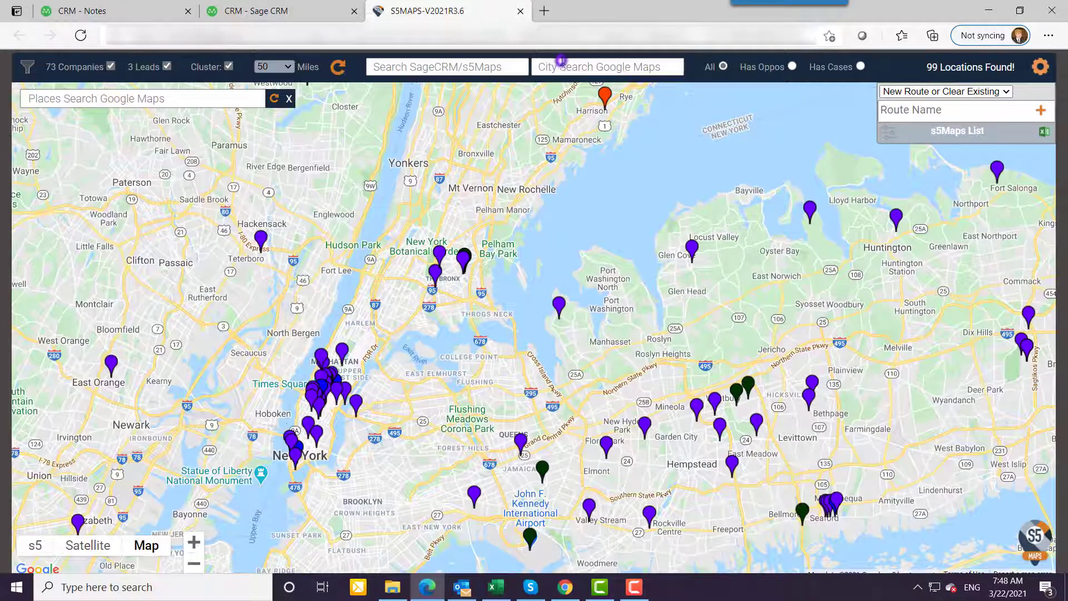
left_click(410, 67)
left_click(556, 66)
type("new")
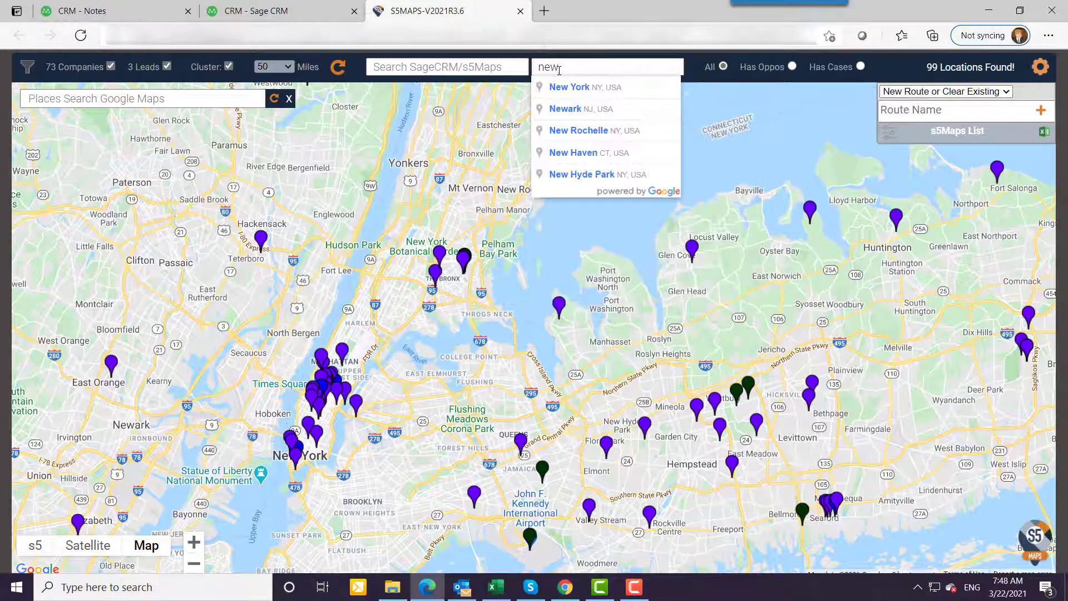
left_click(565, 87)
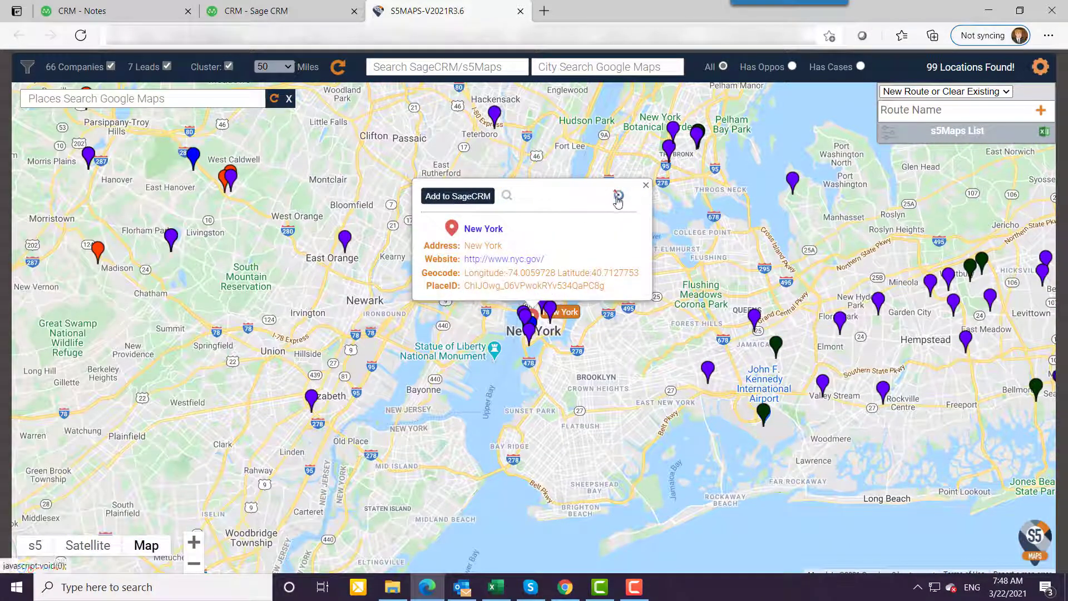
left_click(619, 197)
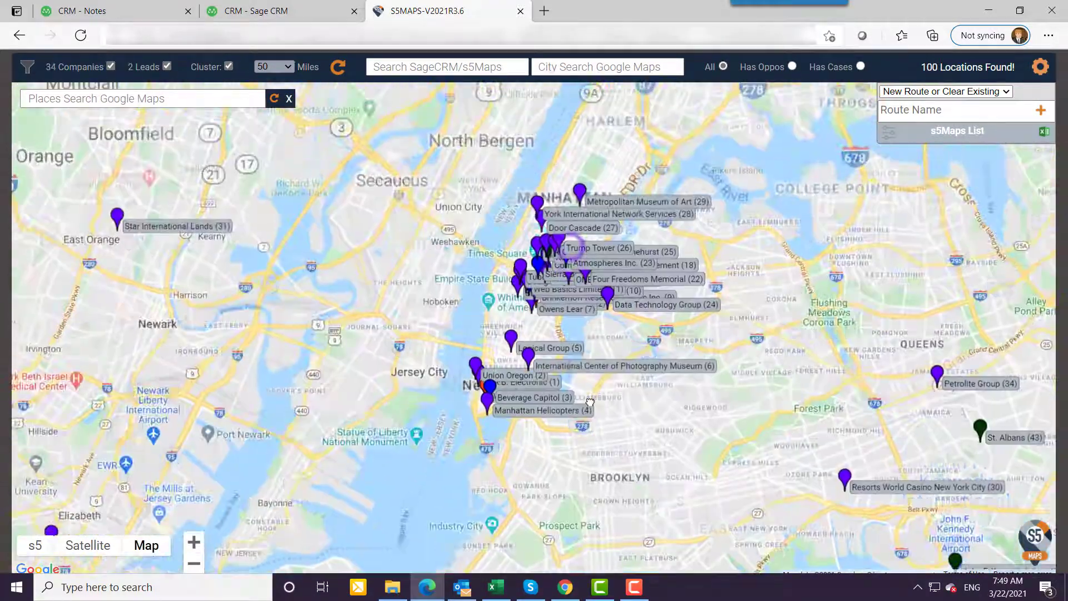
Zoom in, show the Logical Group pin's details, and open its Sage CRM company record
scroll(590, 376, "up", 1)
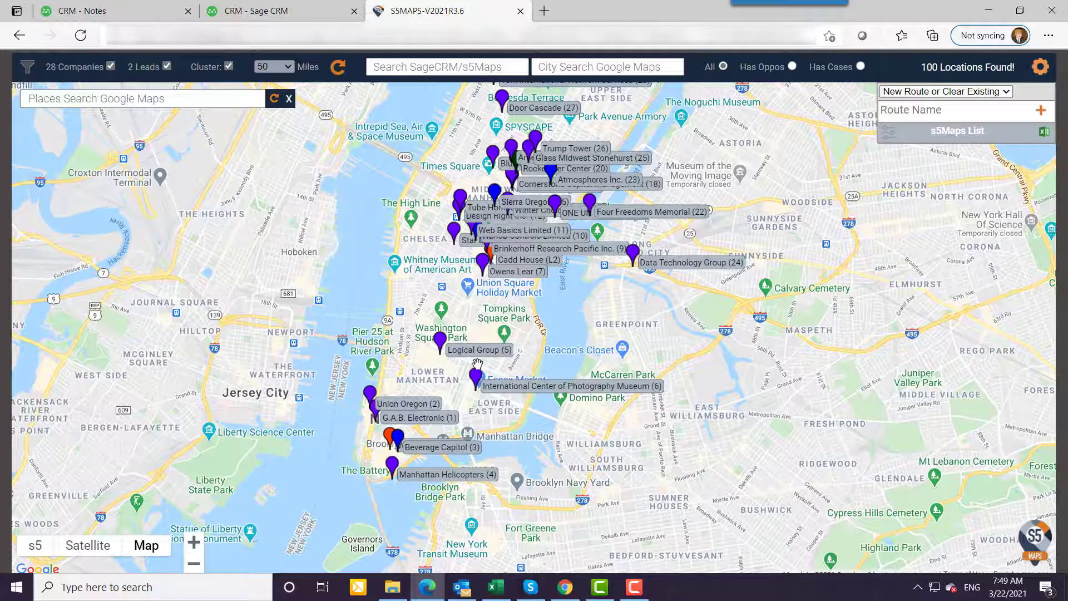
left_click(439, 339)
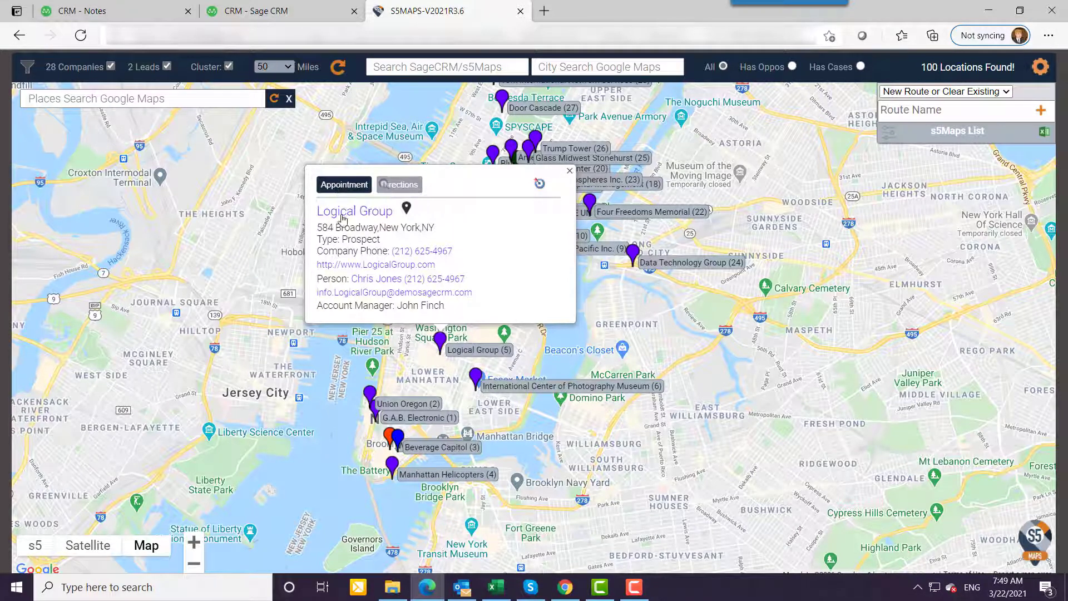
left_click(372, 217)
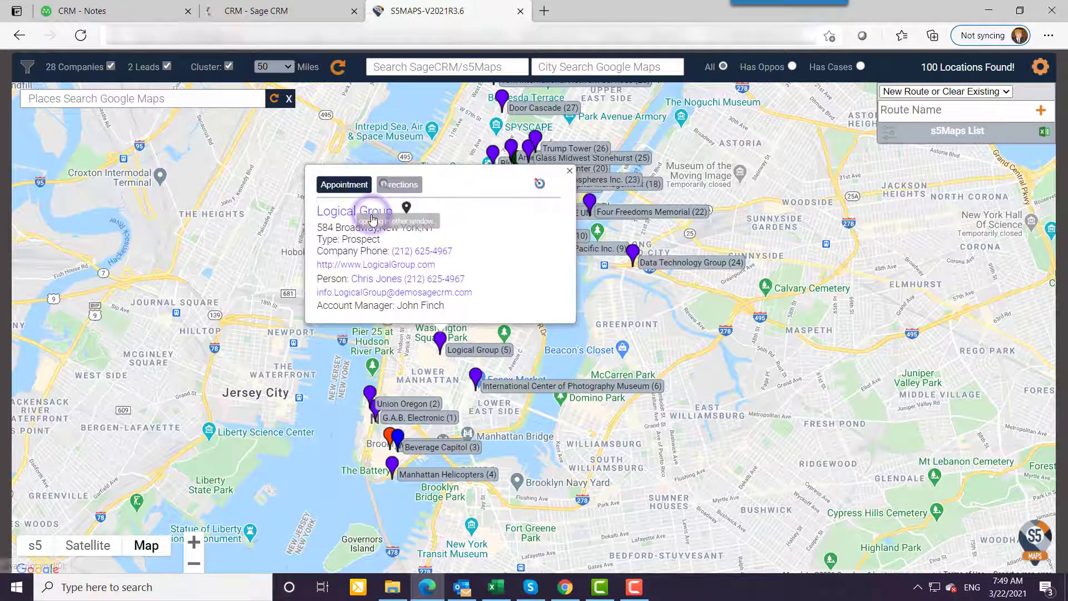
left_click(242, 15)
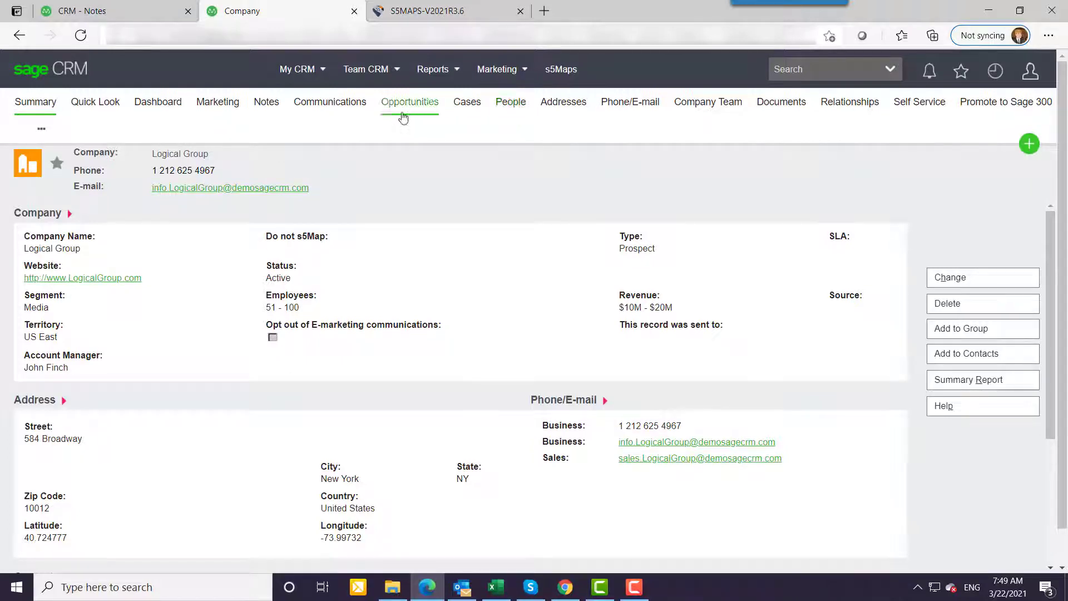
left_click(391, 12)
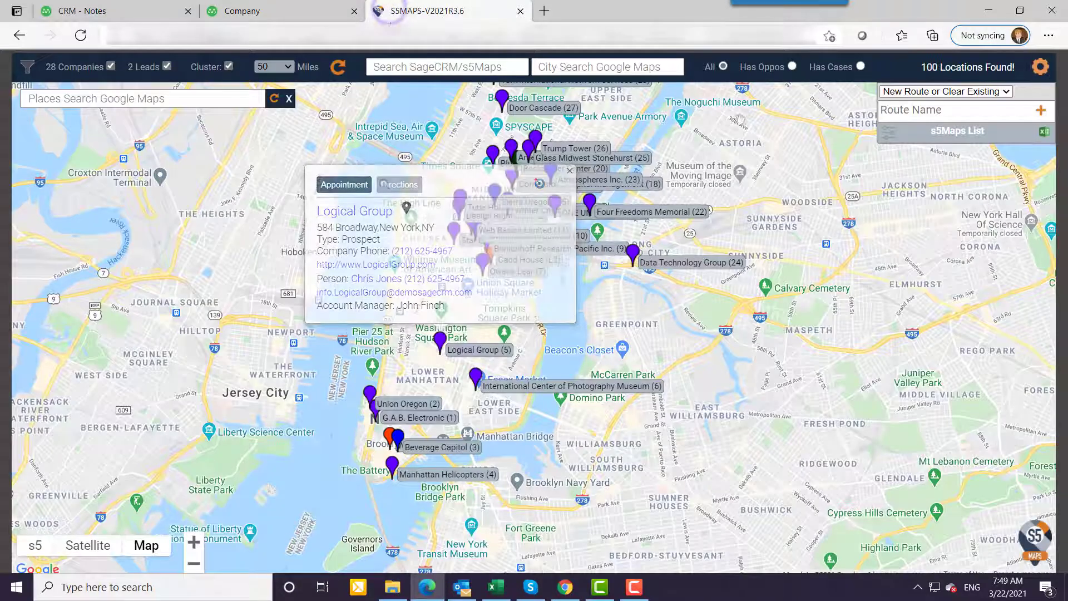
left_click(792, 67)
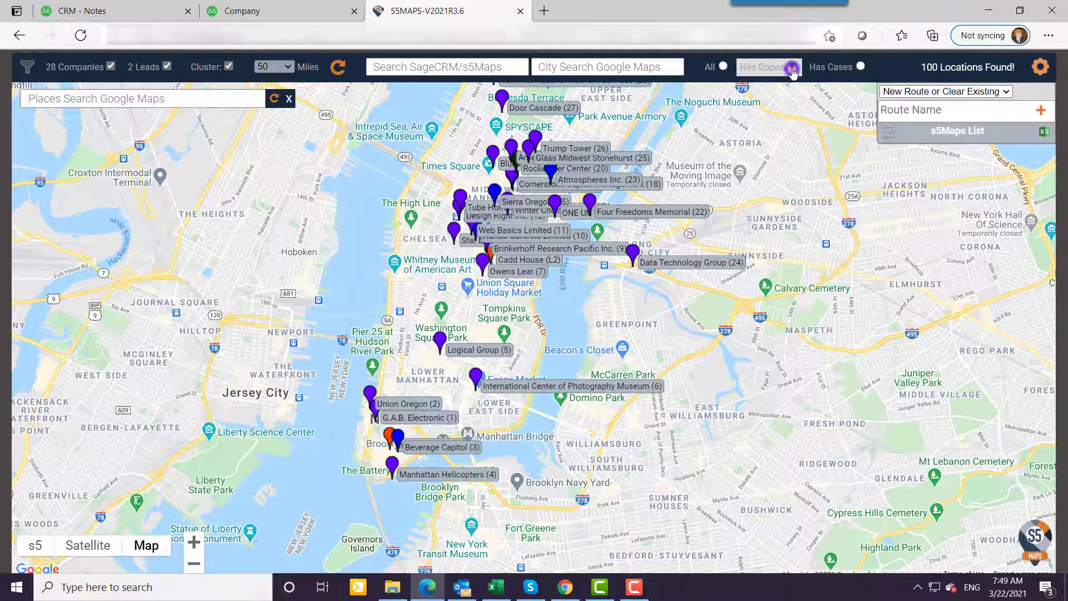
left_click(525, 168)
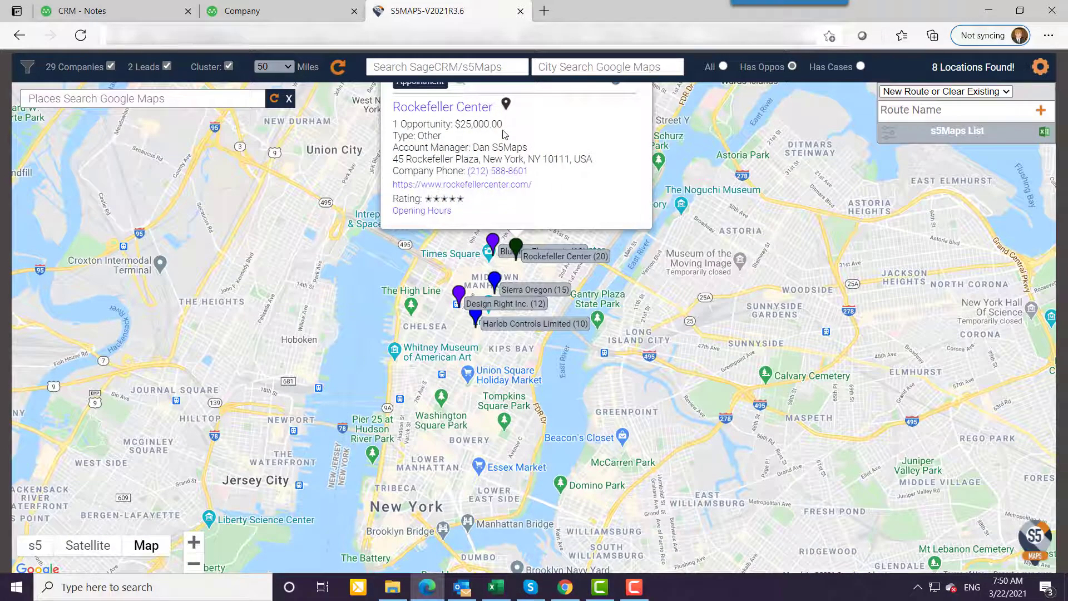
left_click(711, 208)
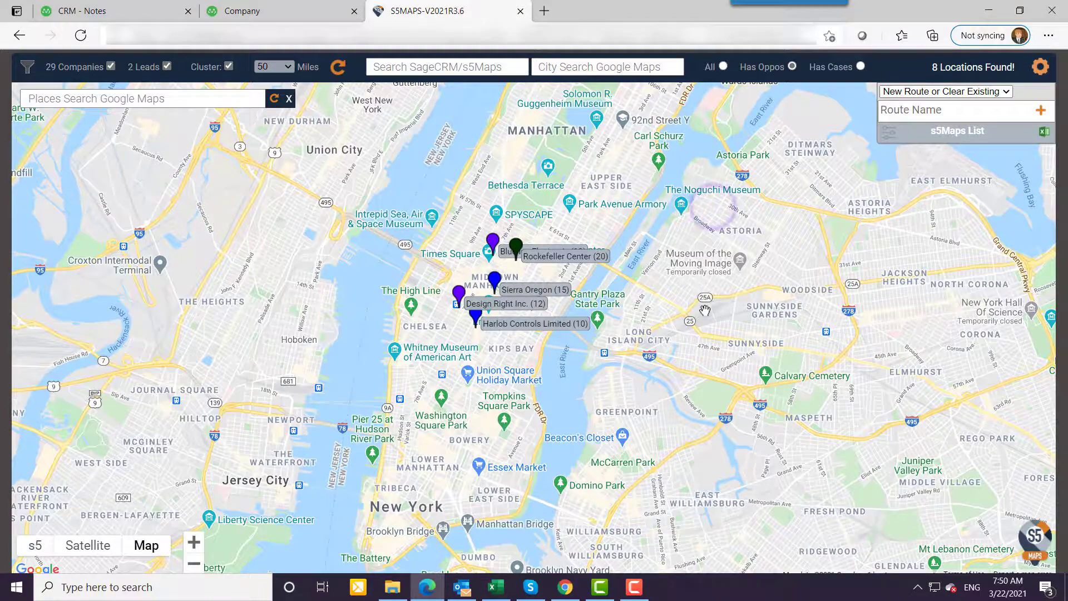
scroll(705, 310, "down", 3)
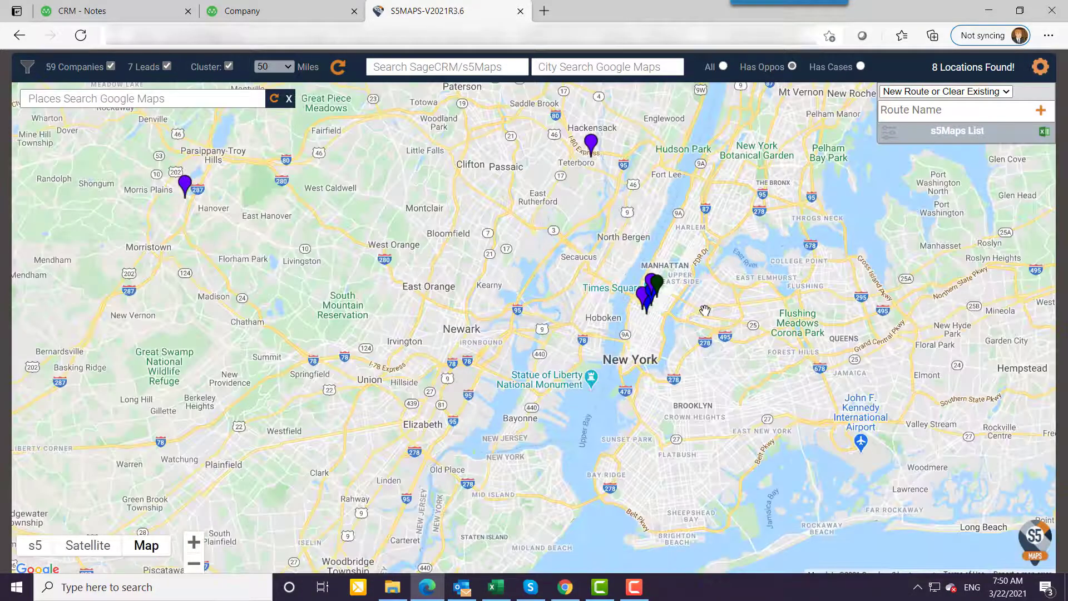
left_click(723, 66)
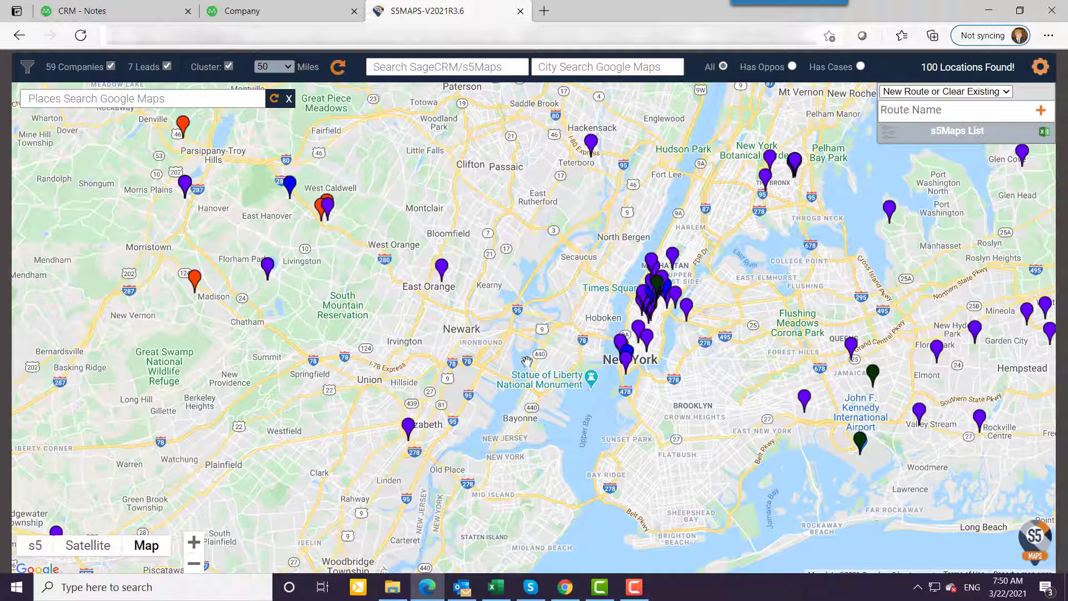
right_click(312, 321)
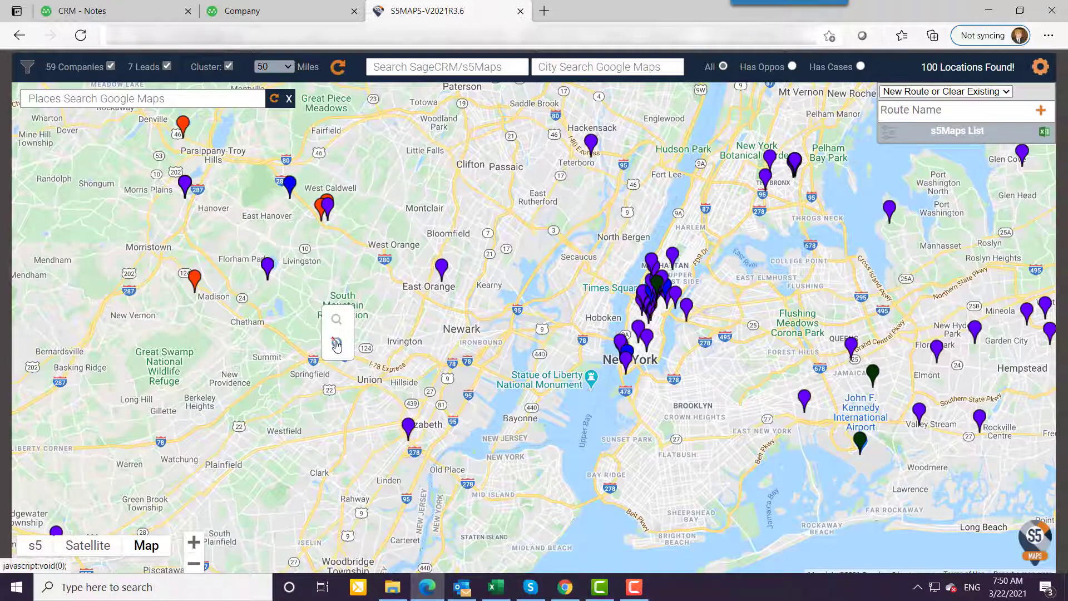
left_click(761, 309)
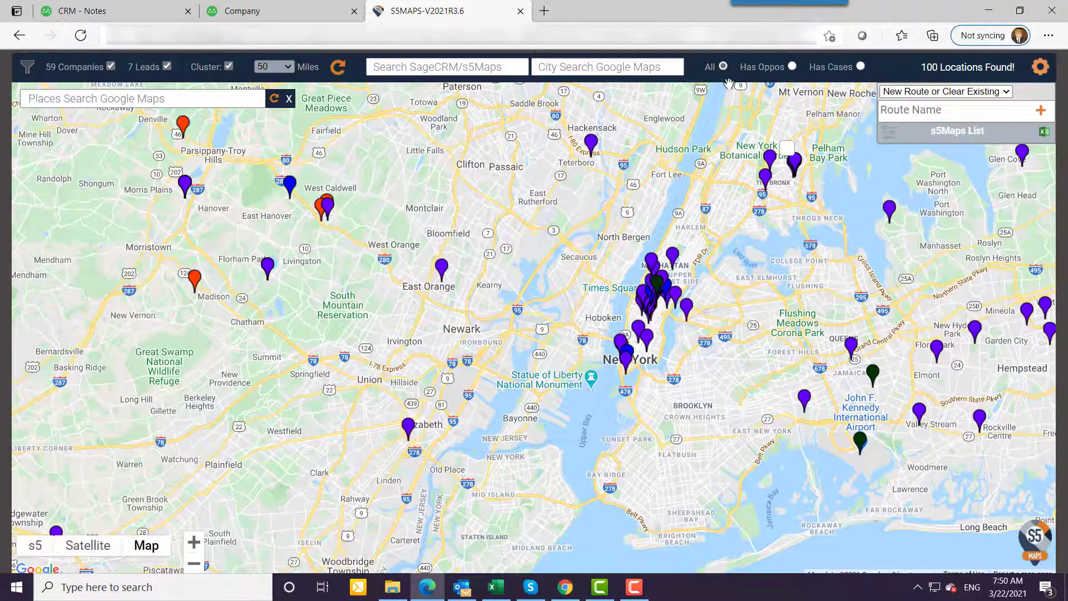
Open the YTD sales filter option, then pan and zoom to the West Caldwell company pins
left_click(26, 67)
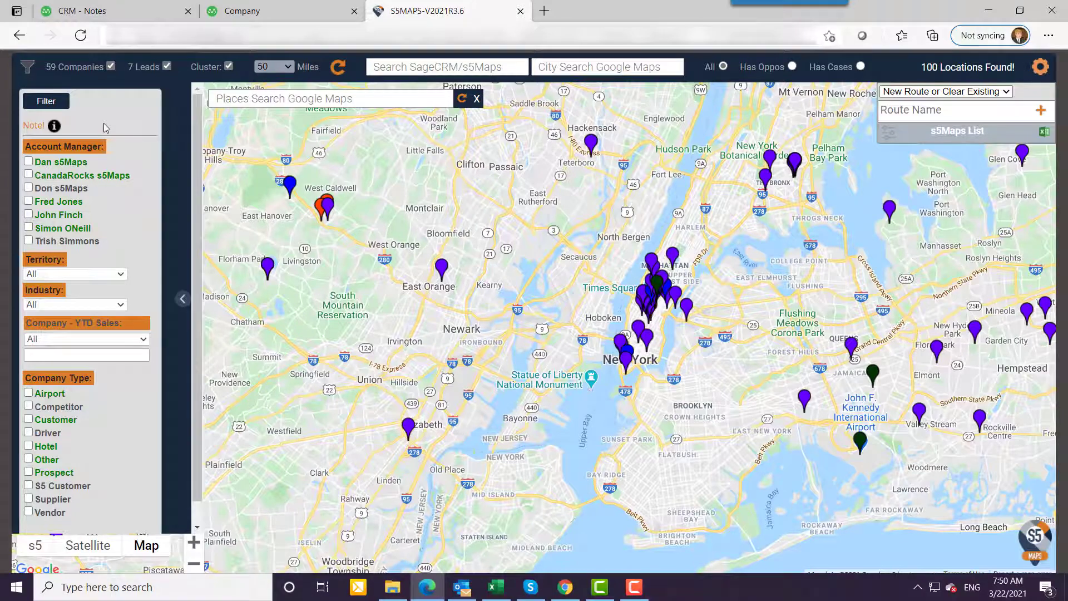
left_click(72, 340)
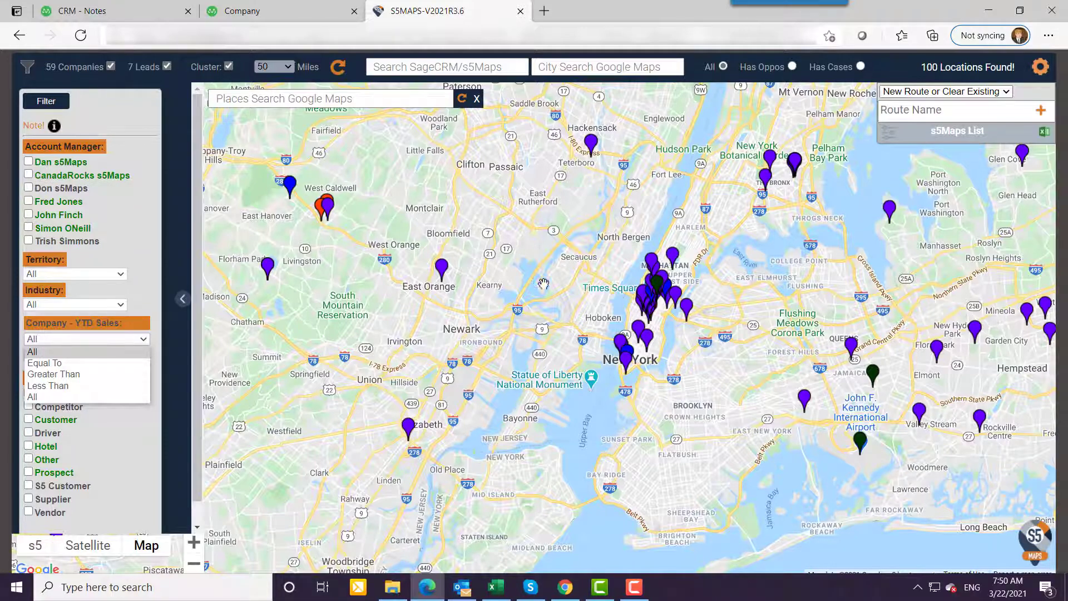
left_click_drag(494, 216, 588, 274)
scroll(588, 274, "up", 2)
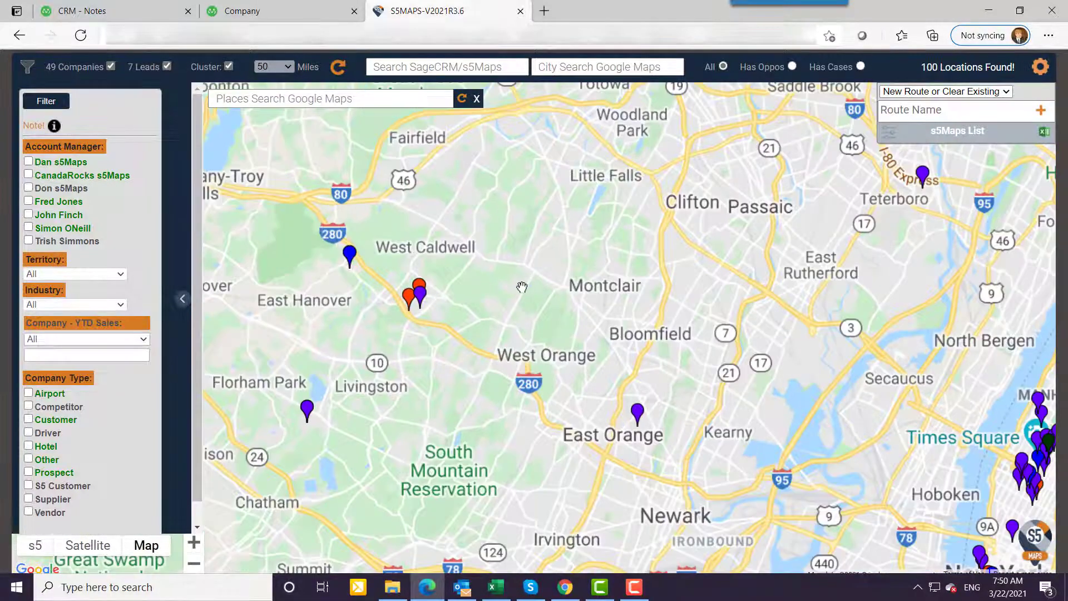
left_click_drag(521, 287, 622, 291)
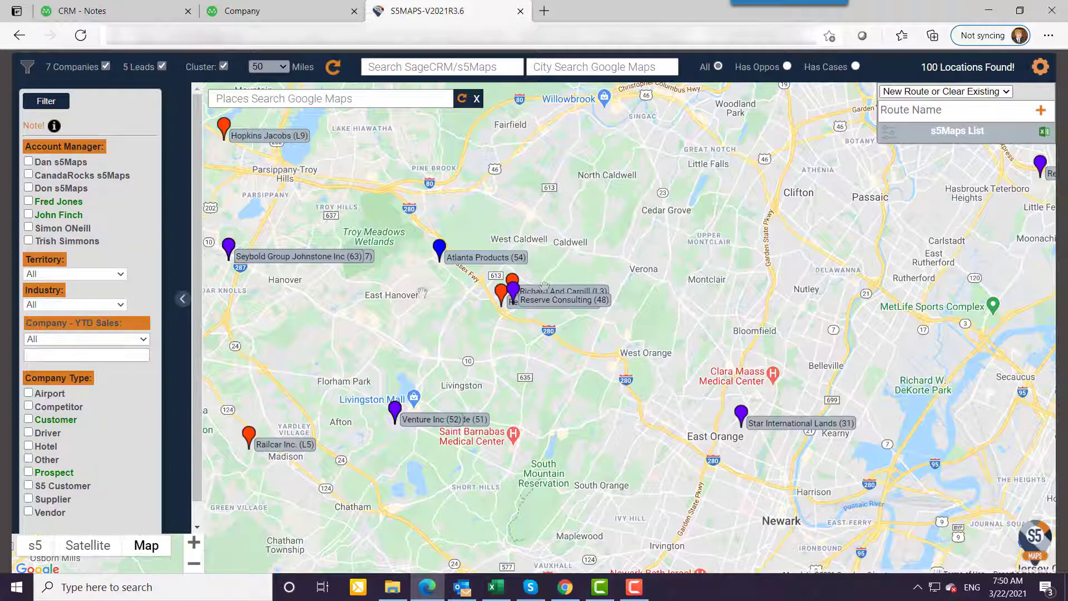
Search places for 'pet food', select all results, and add them as CRM companies
left_click(310, 102)
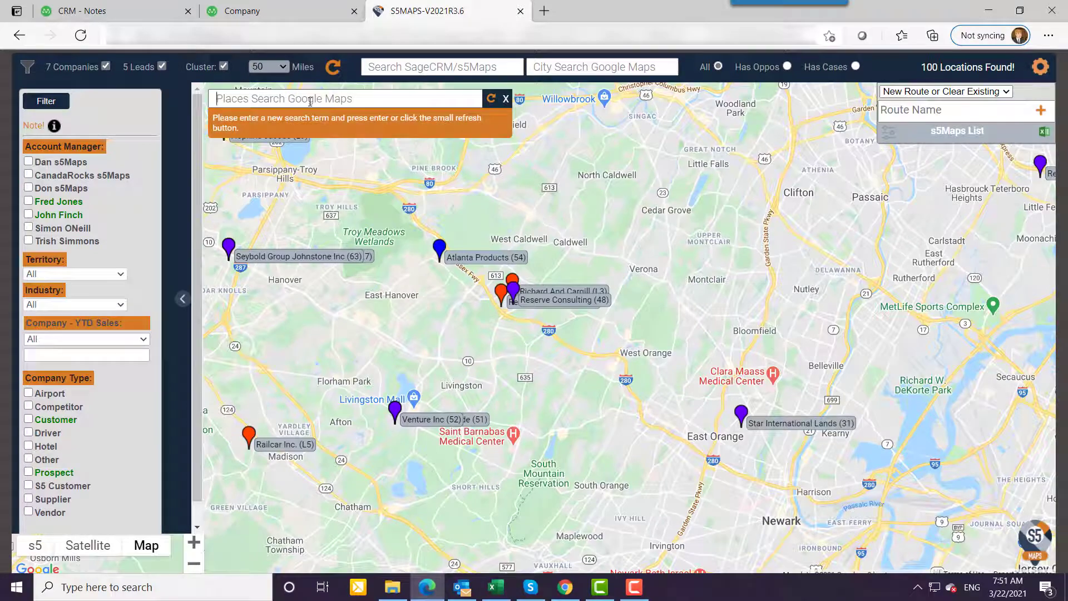
type("pet food")
left_click(490, 99)
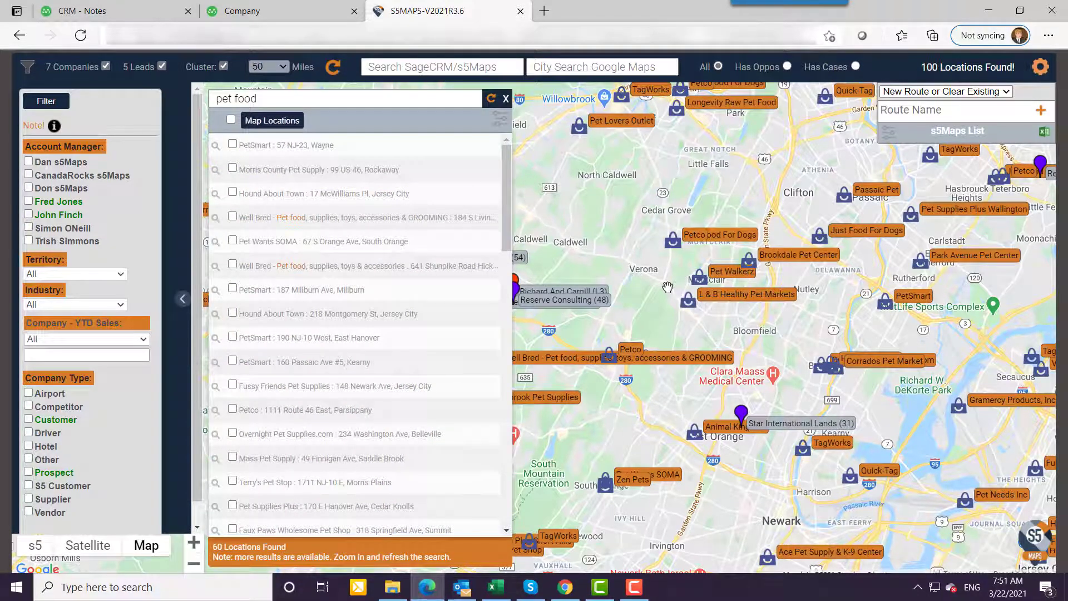
left_click(233, 191)
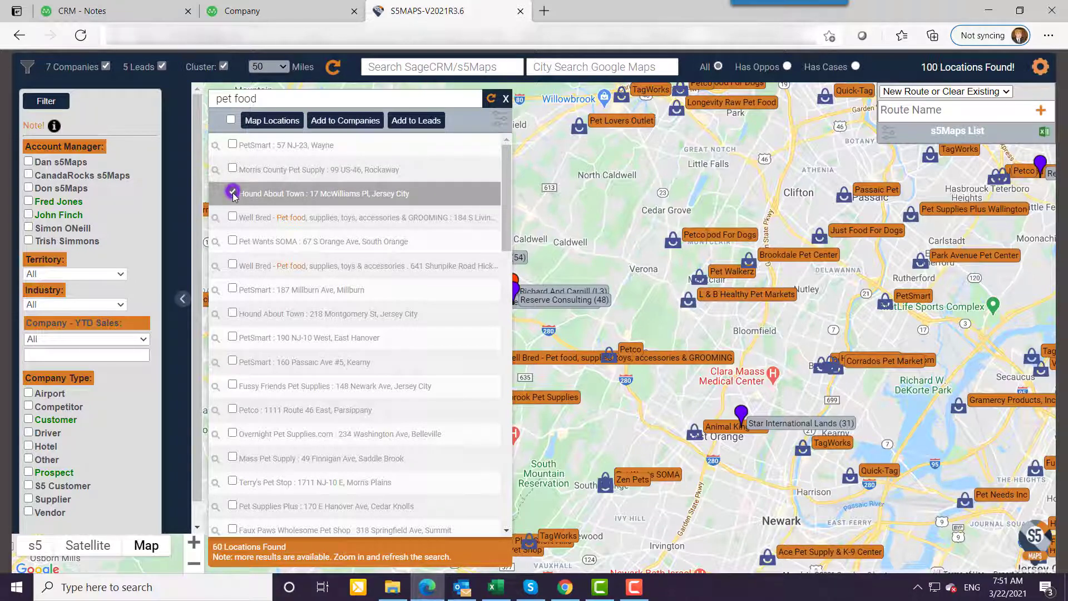
left_click(233, 239)
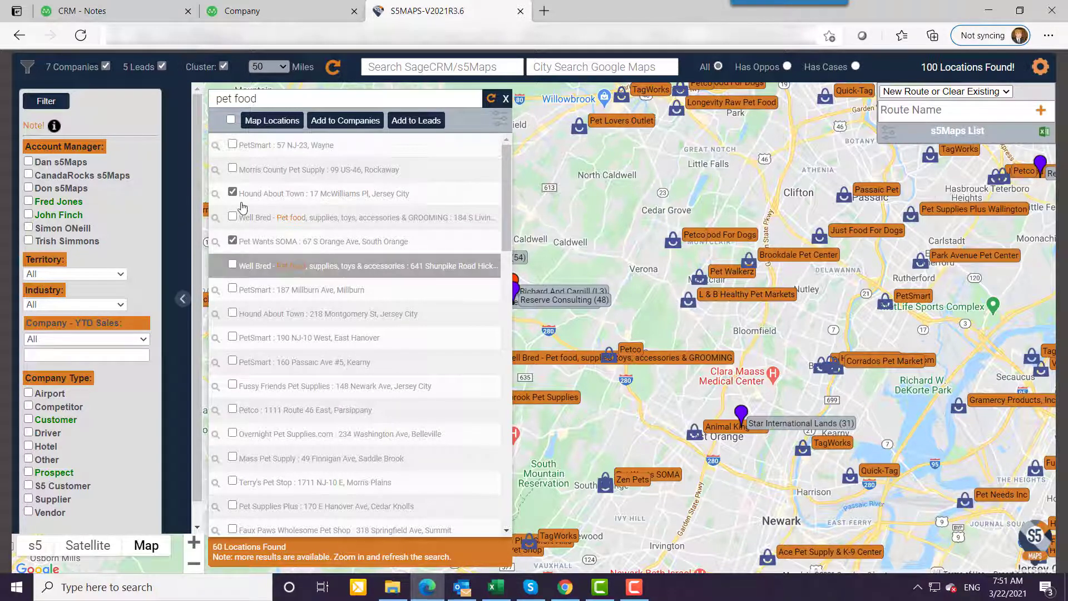
left_click(231, 120)
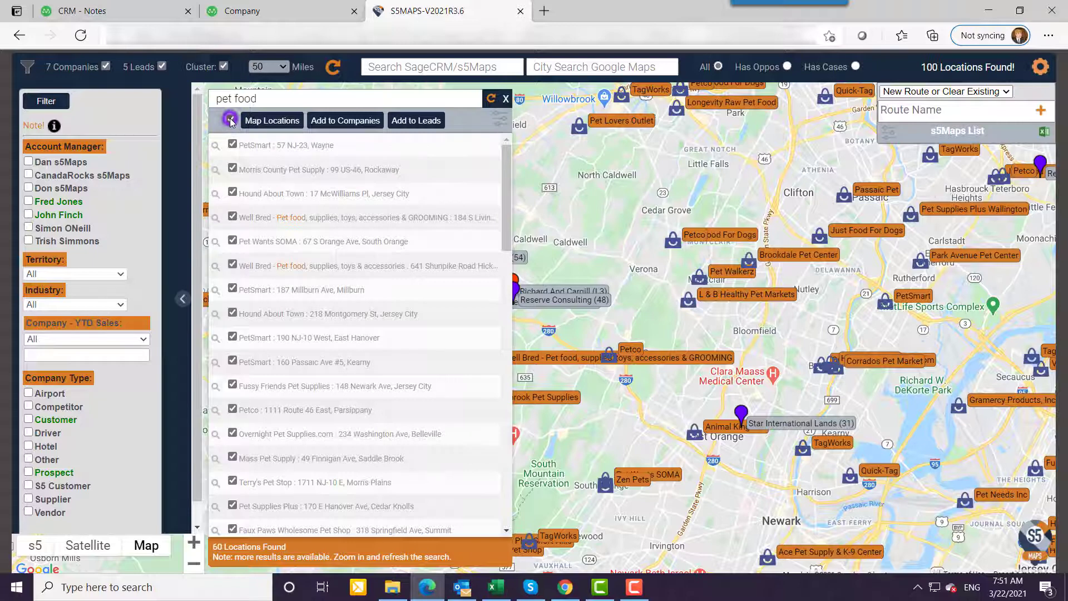
left_click(341, 121)
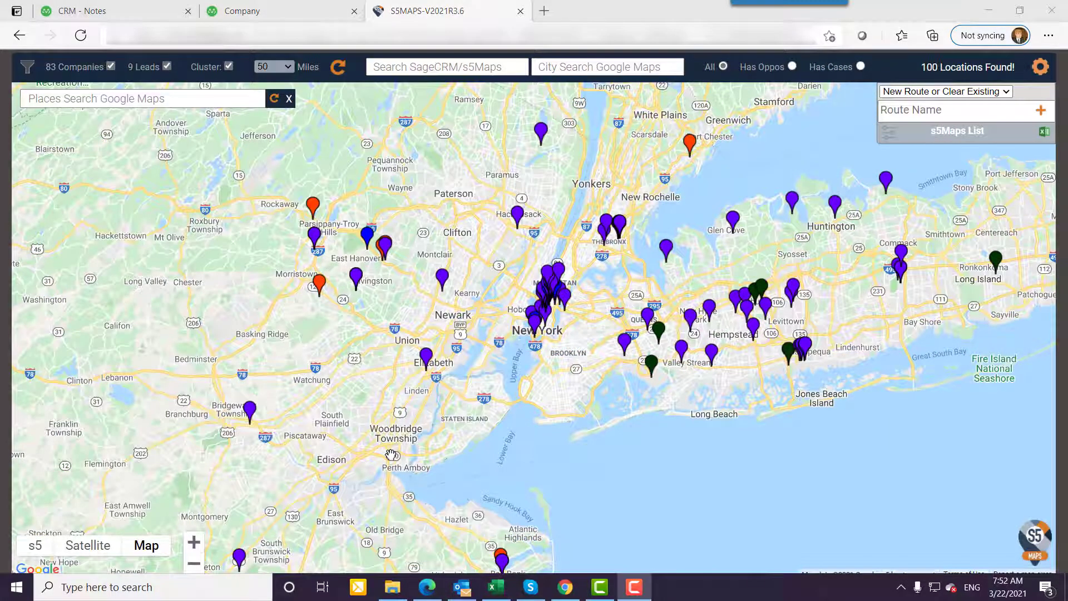
Cancel out of the user map settings, view Refining Interone's details, and open the filter panel
left_click(1040, 66)
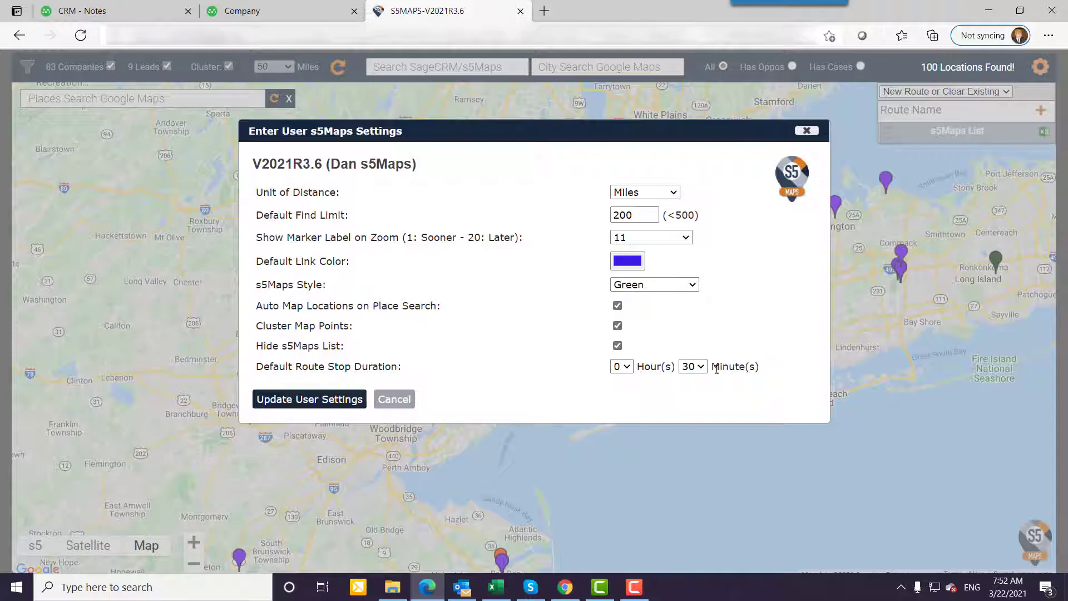
left_click(409, 401)
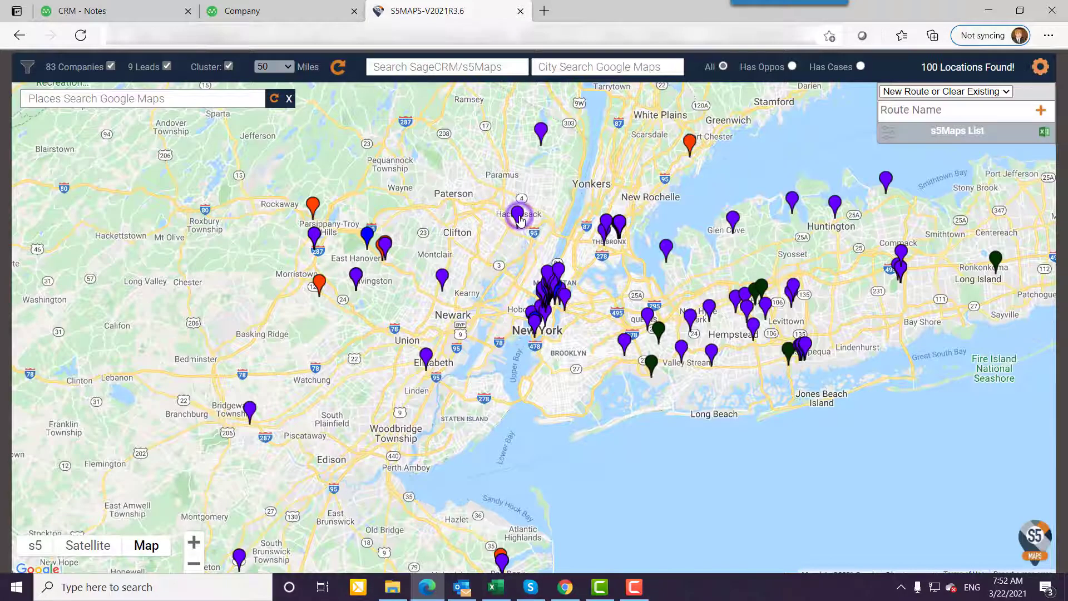
left_click(519, 218)
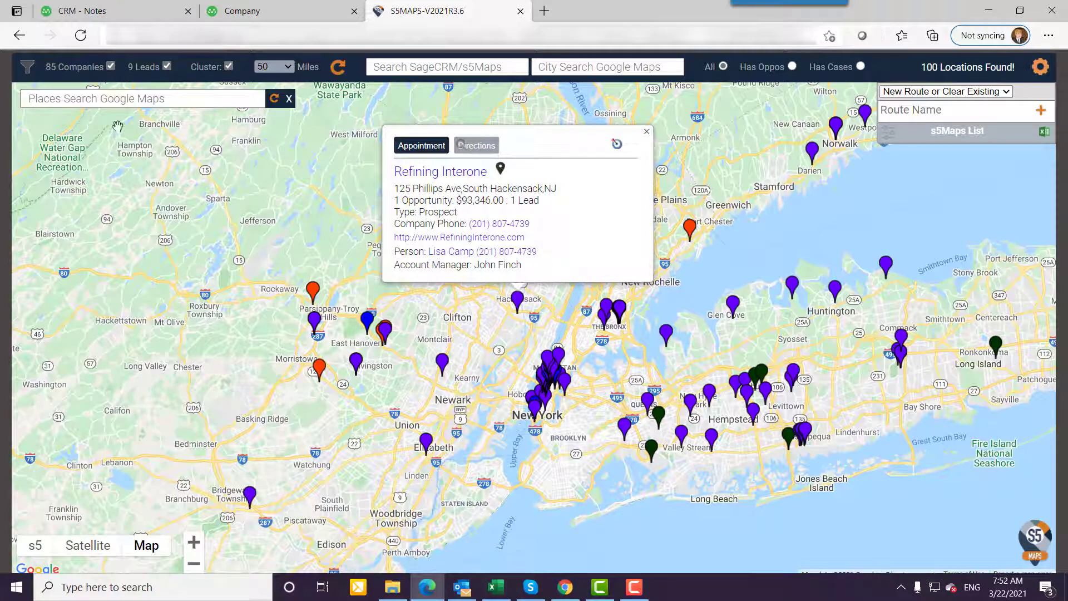
left_click(25, 67)
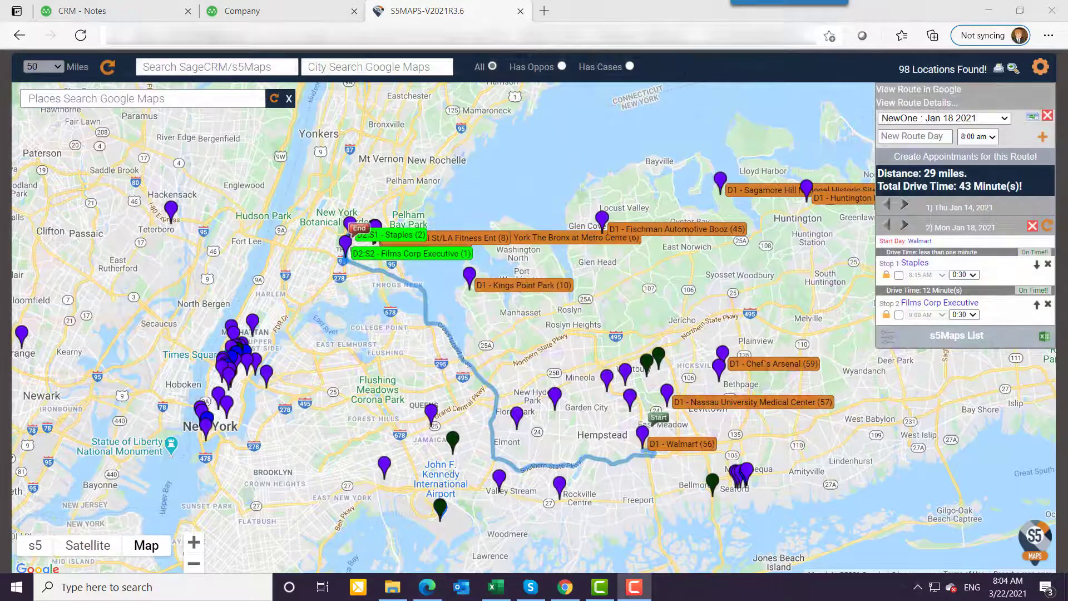
Zoom out to the New York City view showing 71 companies and 4 leads
scroll(129, 544, "down", 1)
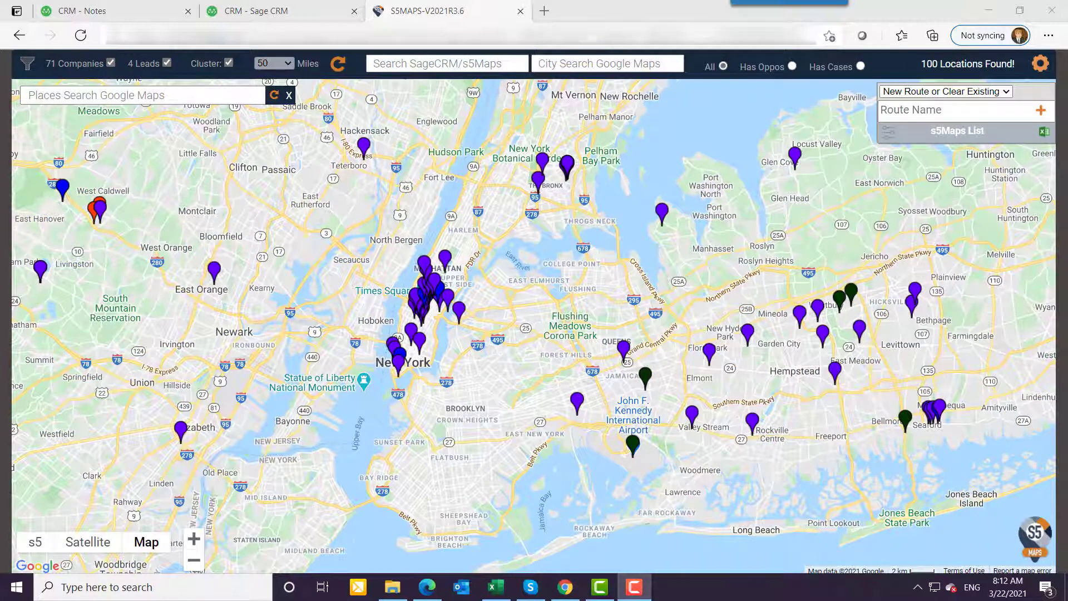
Rerun the 'pet food' places search, select all Brooklyn-area results, and add them as companies
left_click(28, 64)
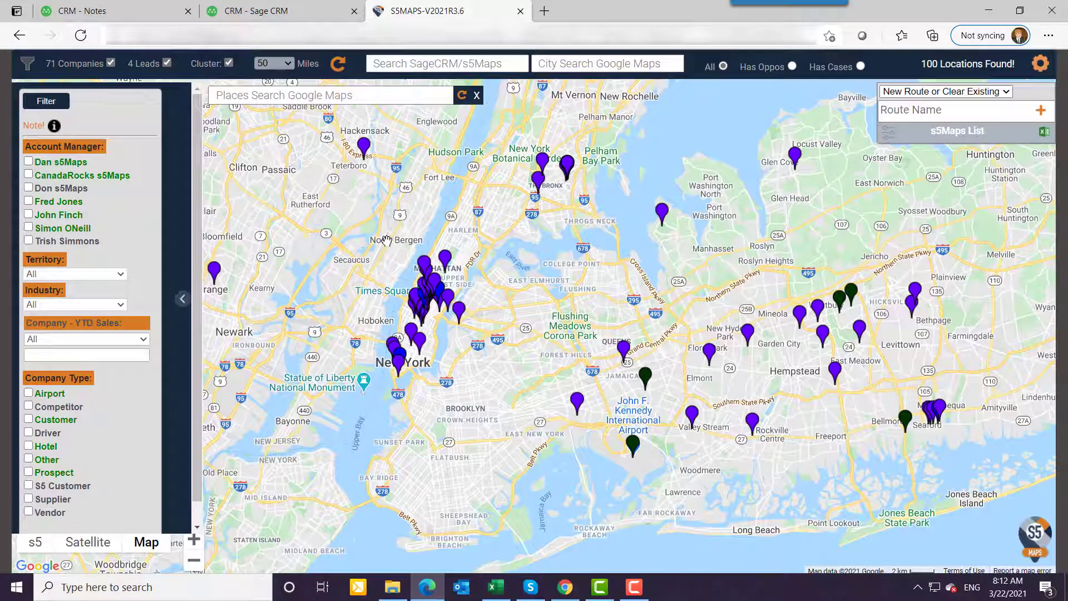
left_click(285, 98)
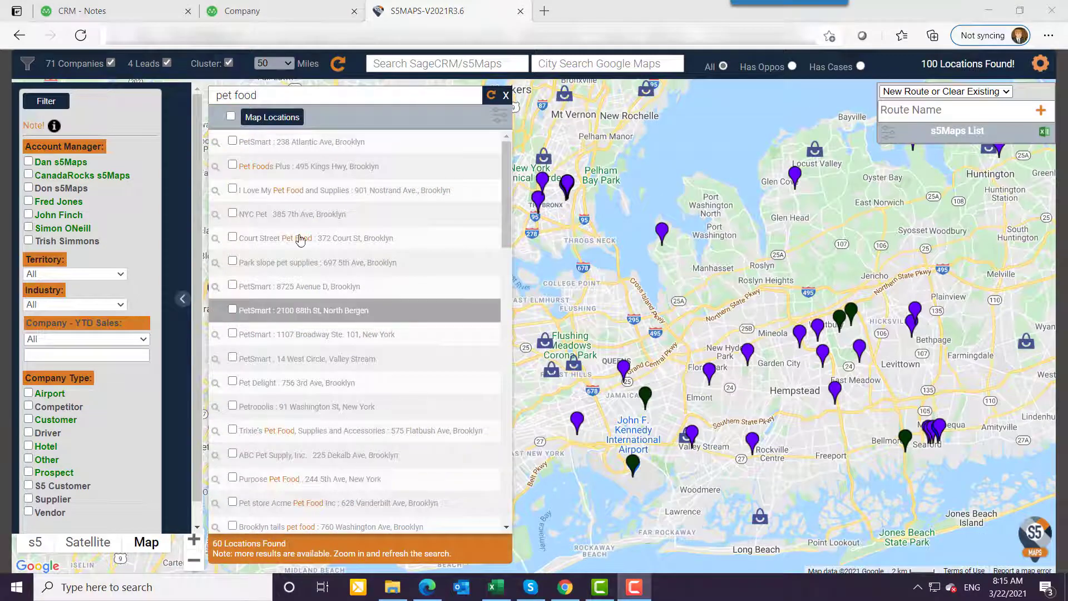
left_click(232, 165)
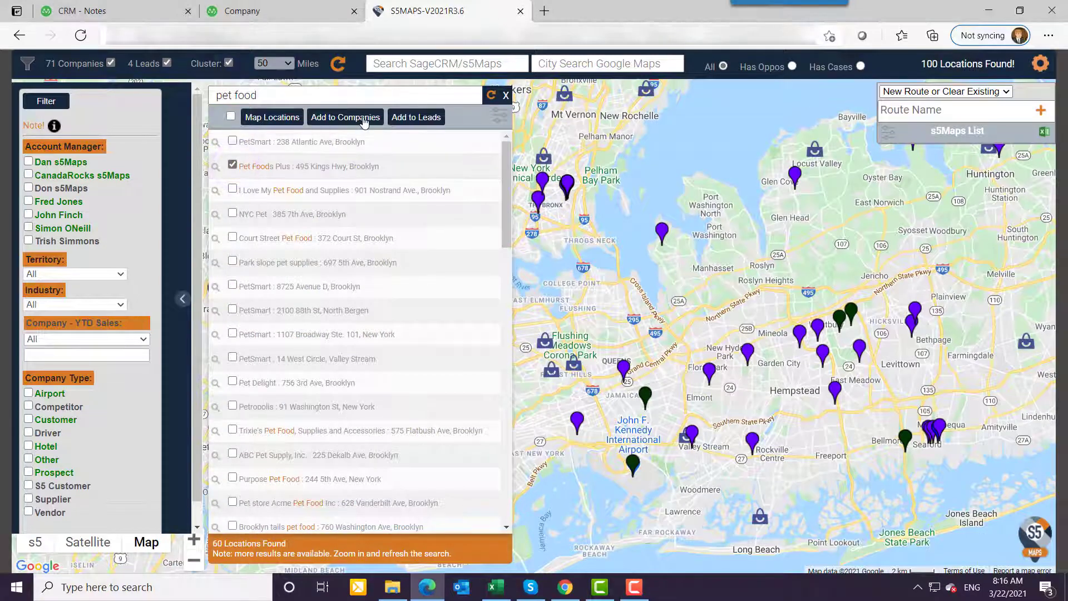
left_click(232, 116)
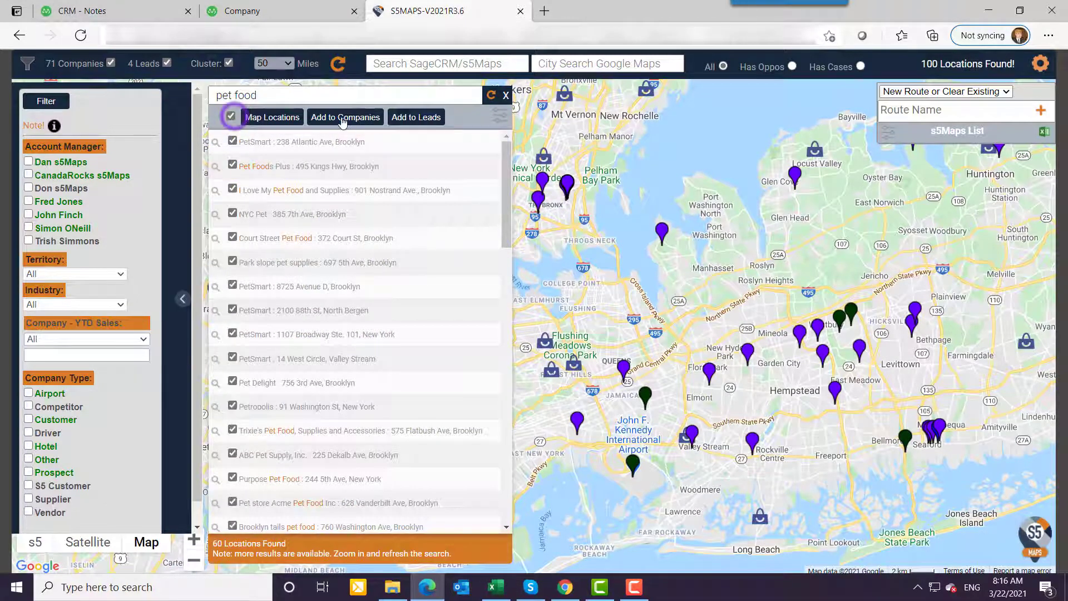
left_click(343, 117)
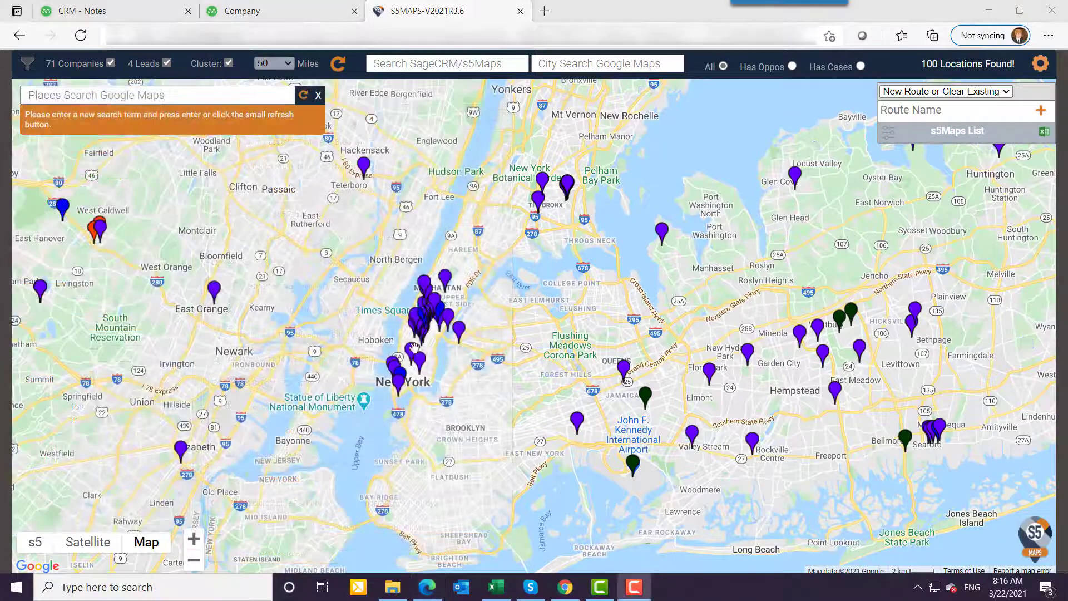
Show the Metropolitan Museum of Art pin's details and open its Sage CRM company summary
left_click(445, 280)
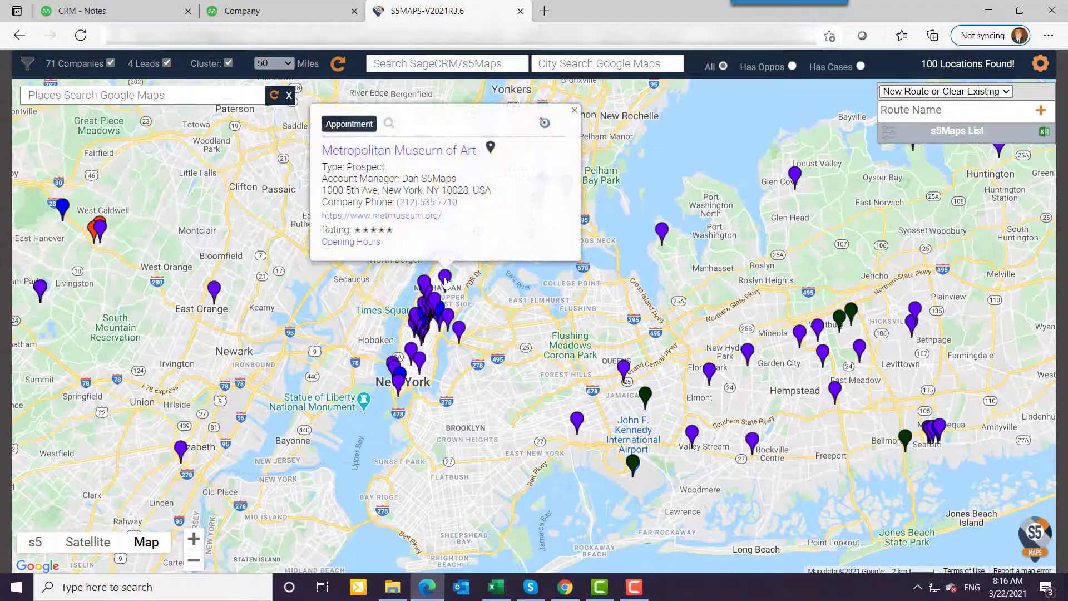
left_click(415, 152)
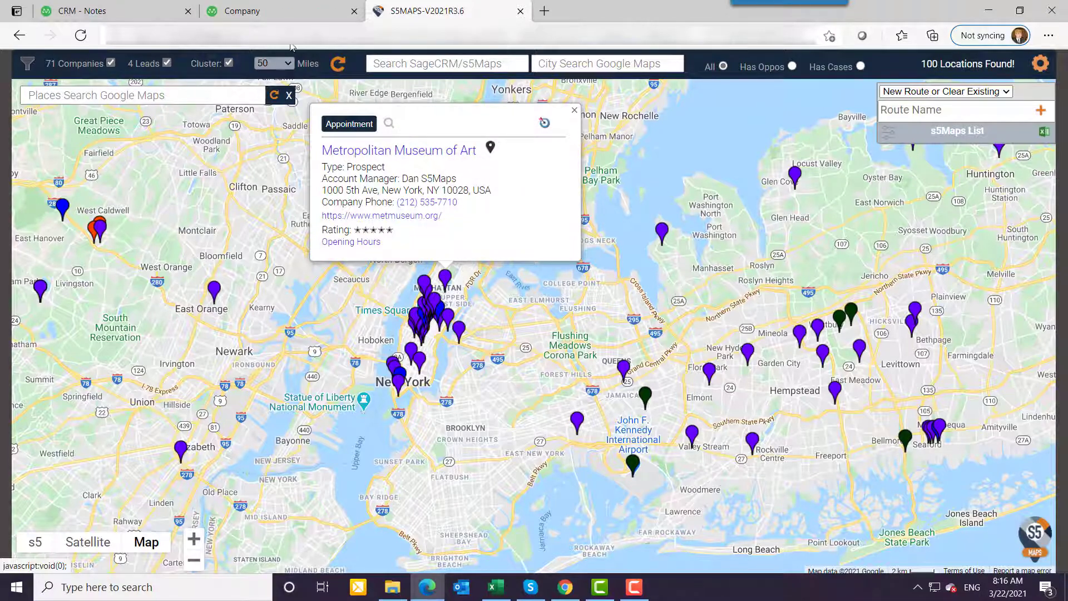
left_click(281, 11)
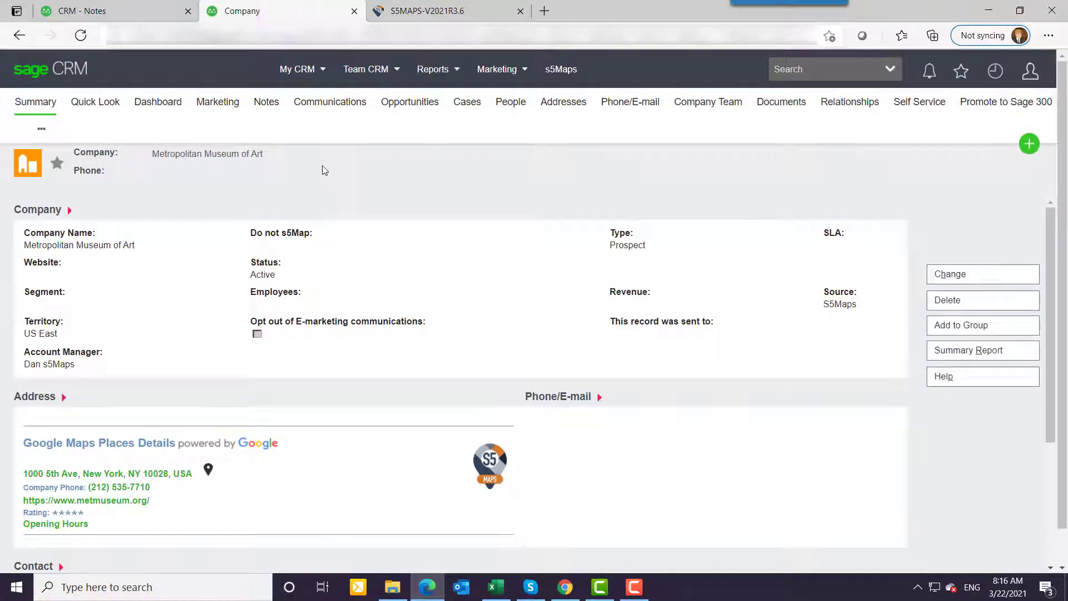